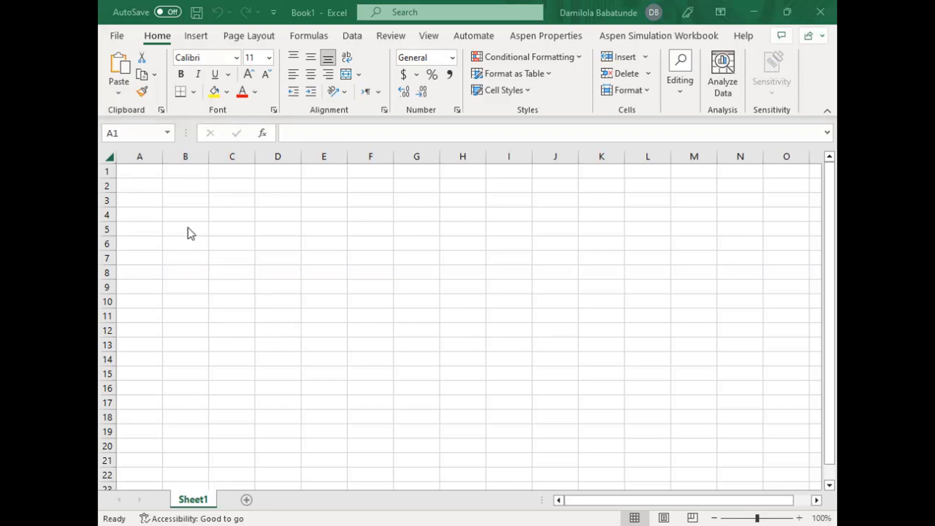
Step: Check the direction the selection moves after Enter in the advanced editing options, keeping Down
click(117, 37)
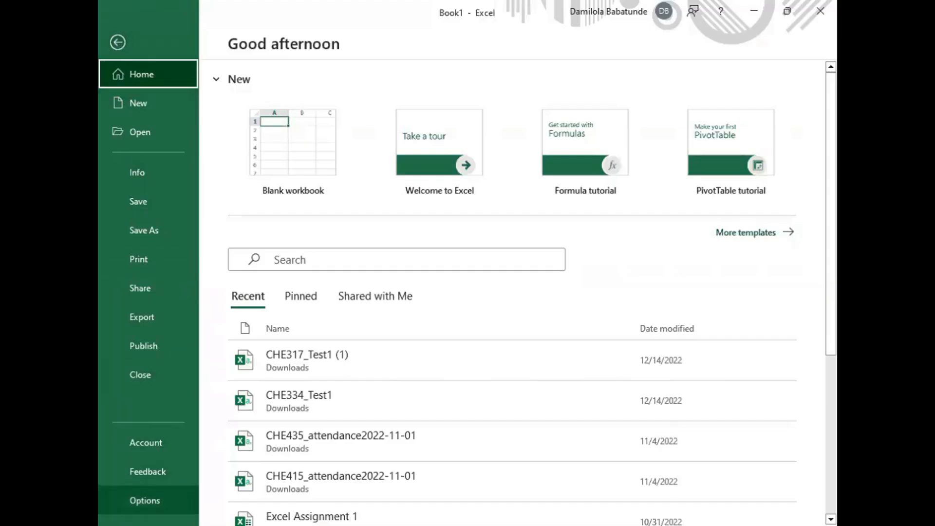
key(Escape)
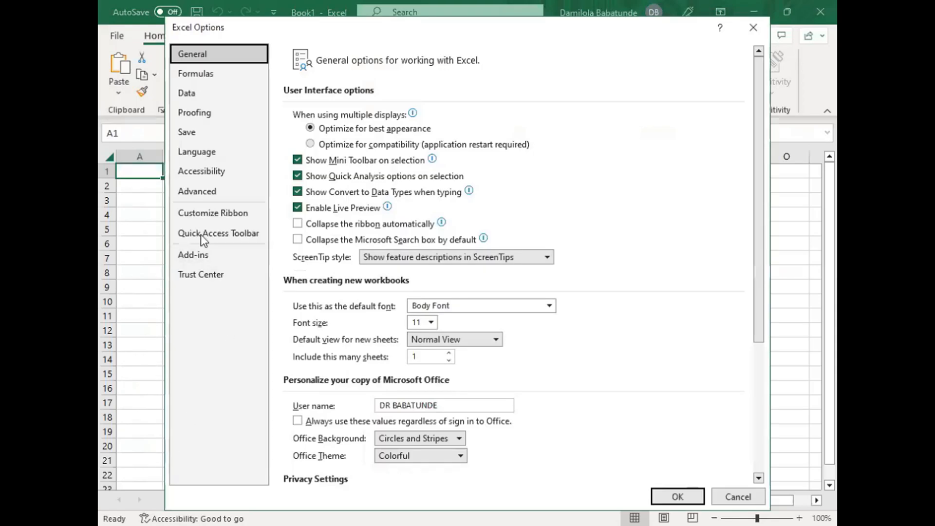
click(189, 193)
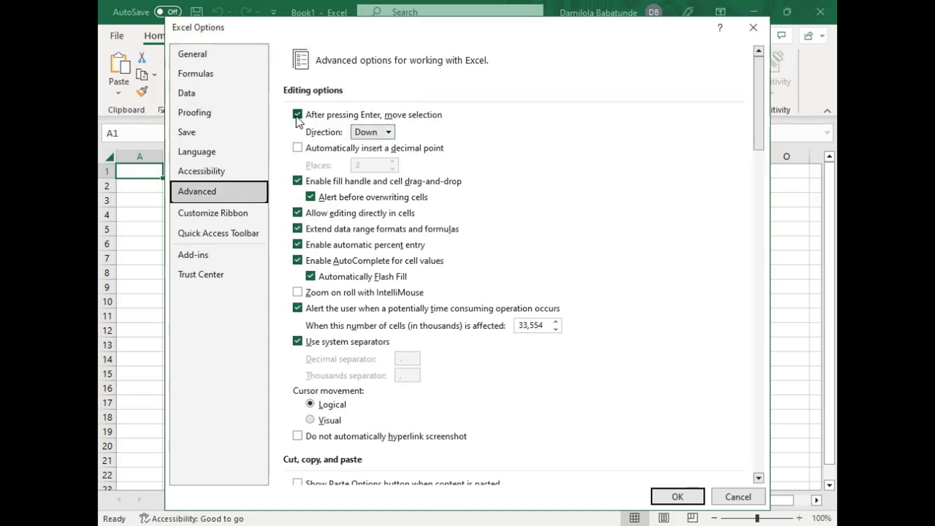
click(389, 133)
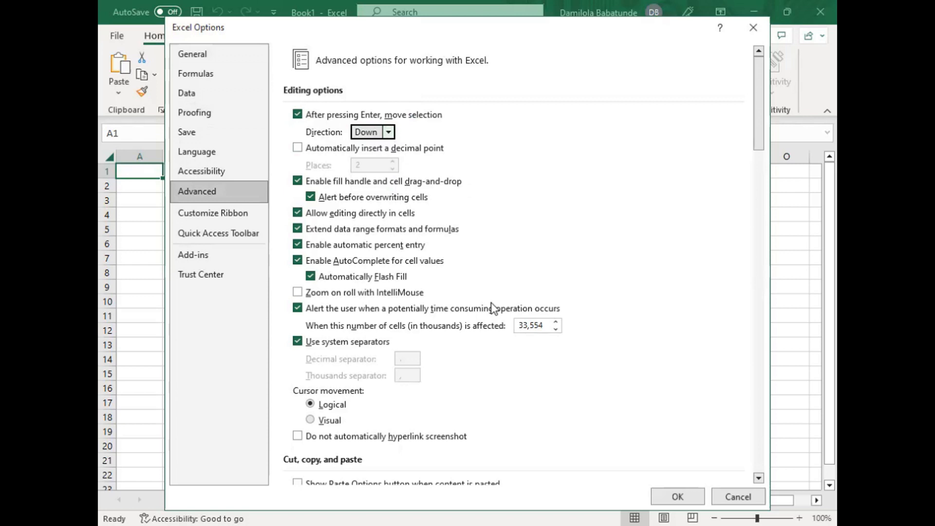
click(677, 495)
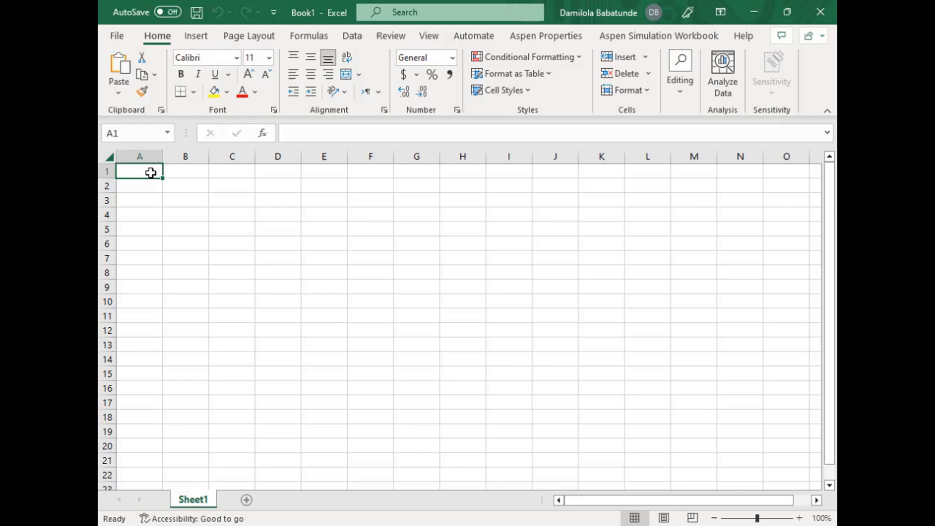
Step: Enter 2, 3.59 and 1.85e-12 in cells A1 to A3
text(2)
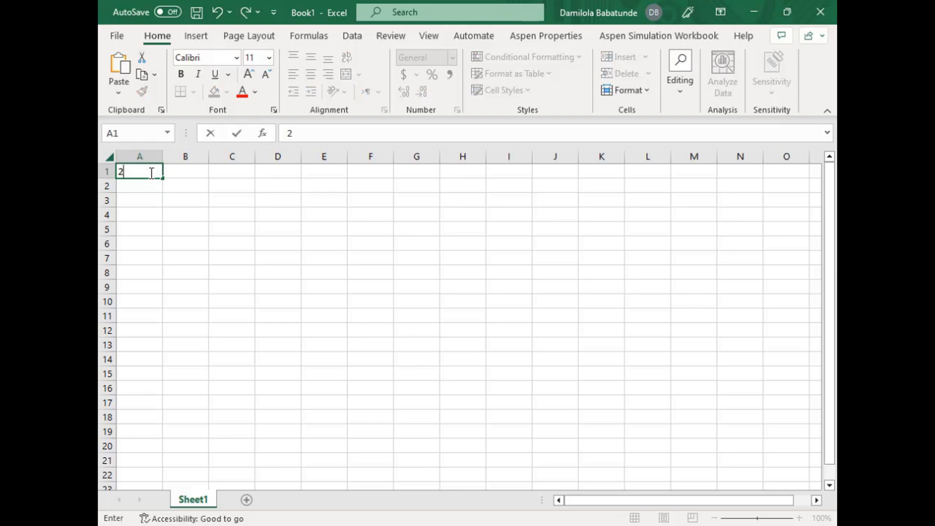
key(Return)
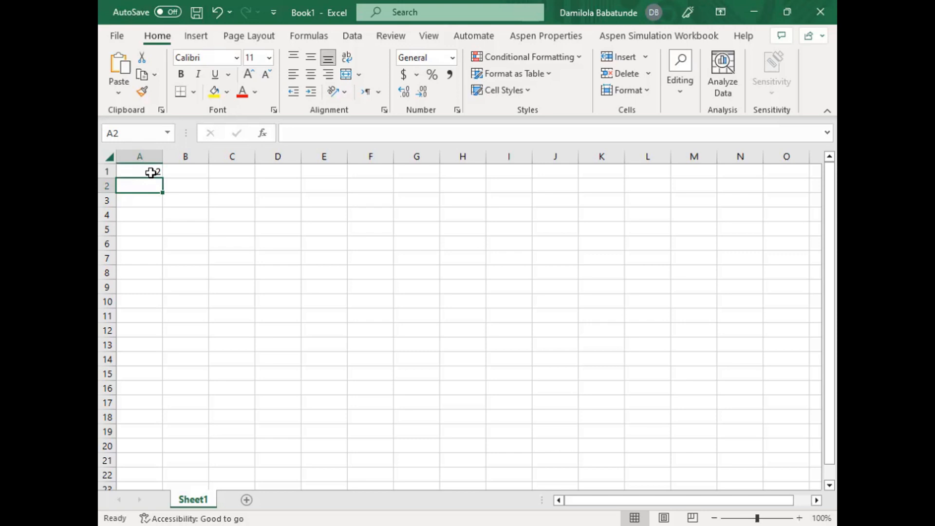
text(3.59)
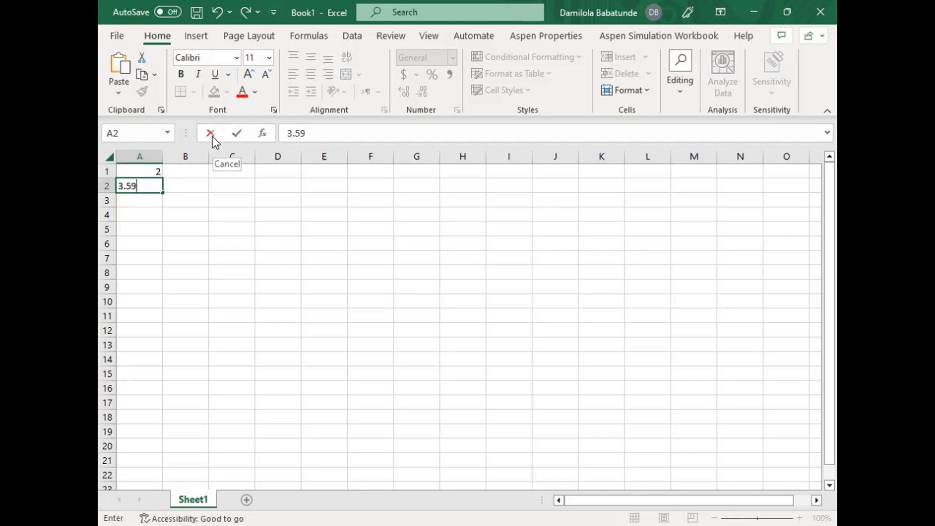
click(237, 134)
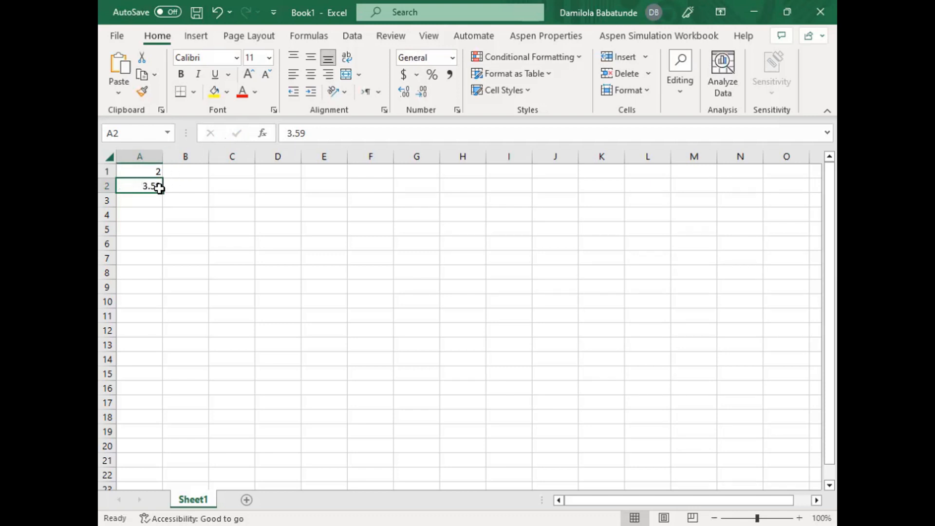
click(143, 203)
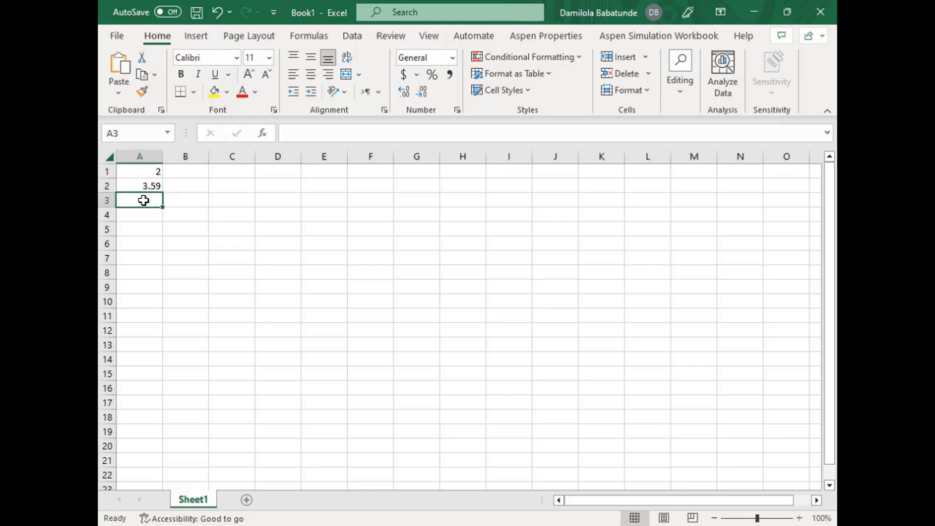
text(1.85)
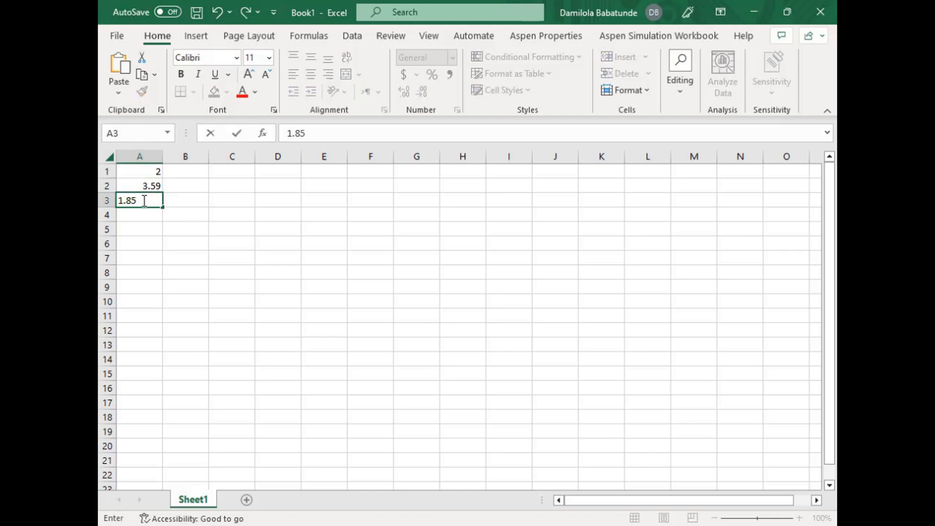
text(e-12)
key(Return)
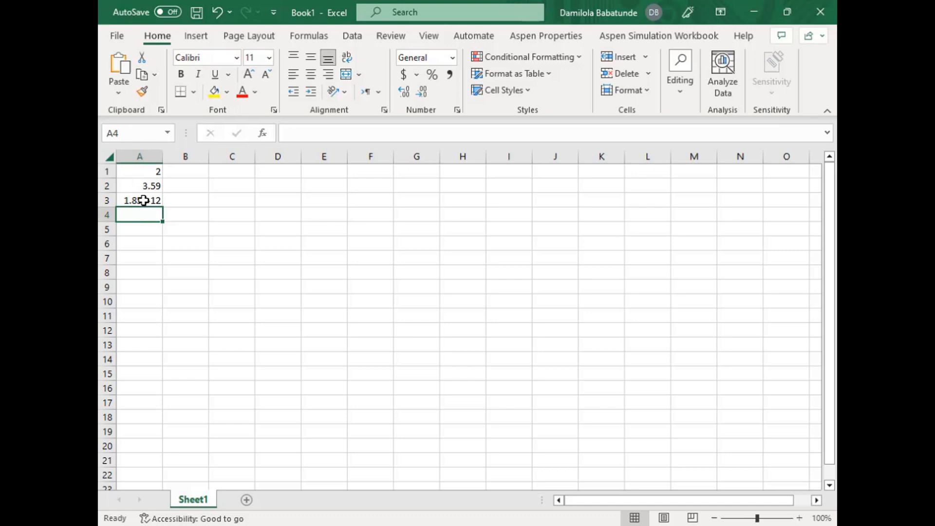
Step: Enter 1,000,000 with thousands separators in A4 and the currency amount $400 in A5
text(1,000,000)
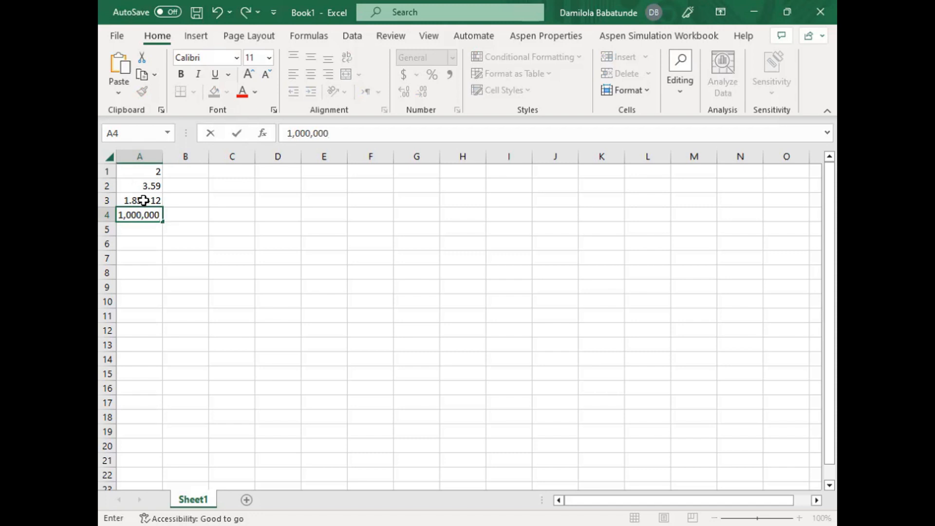
key(Return)
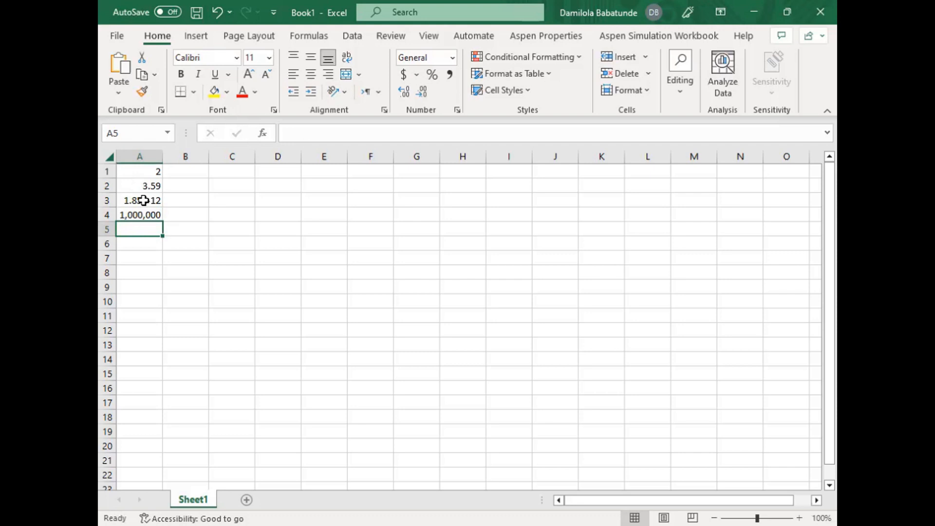
text($)
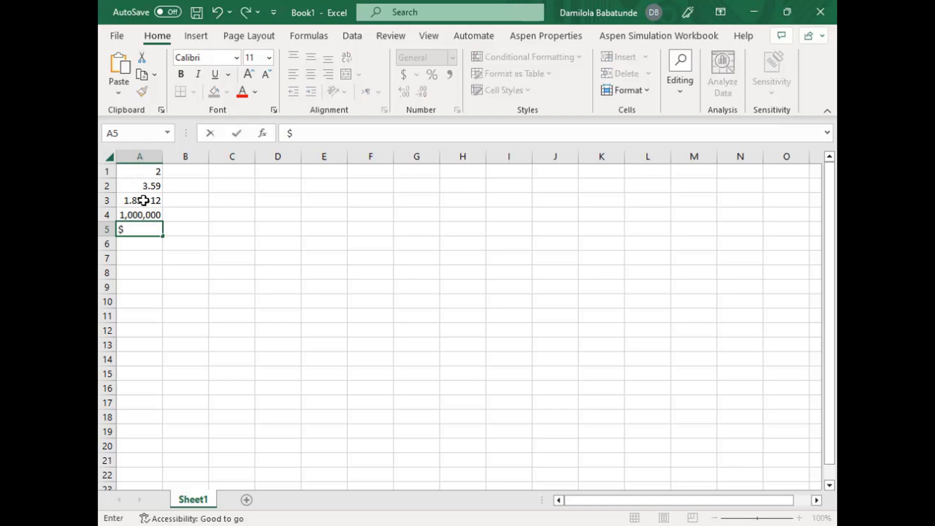
text(400)
key(Return)
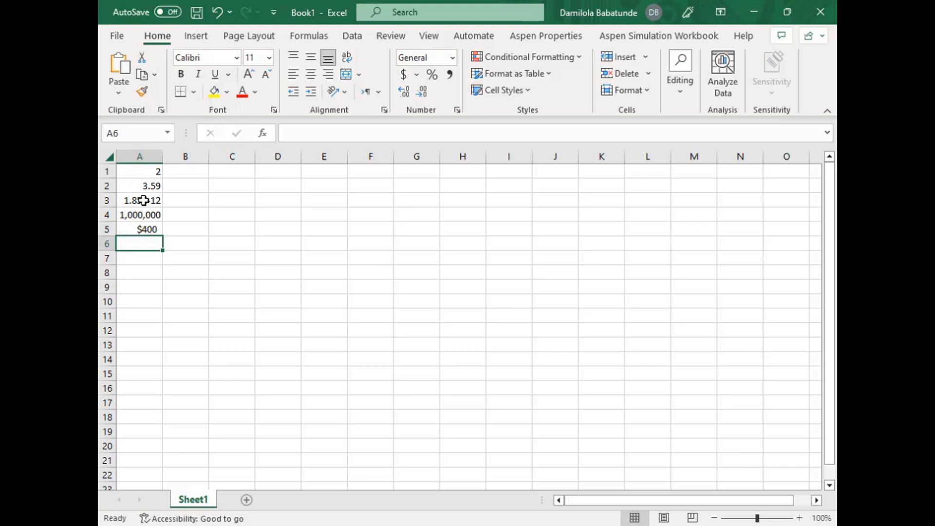
Step: Enter the percentage 93% in cell A6 and the number 60 in A7
text(93%)
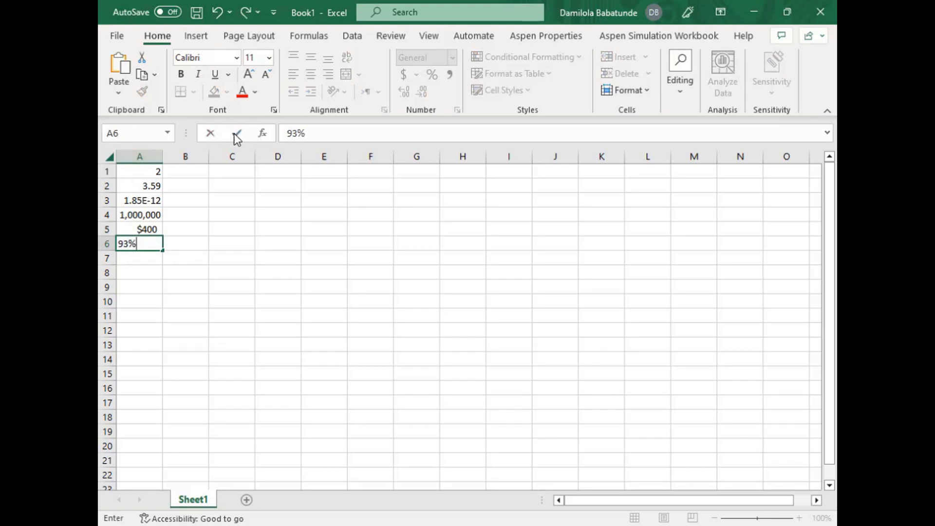
click(145, 259)
text(57)
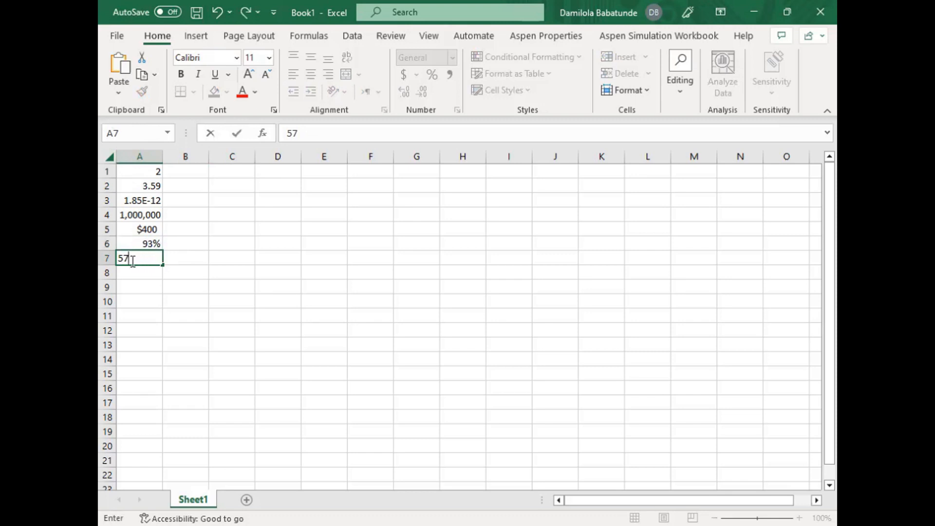
key(BackSpace)
key(BackSpace)
text(60)
key(Return)
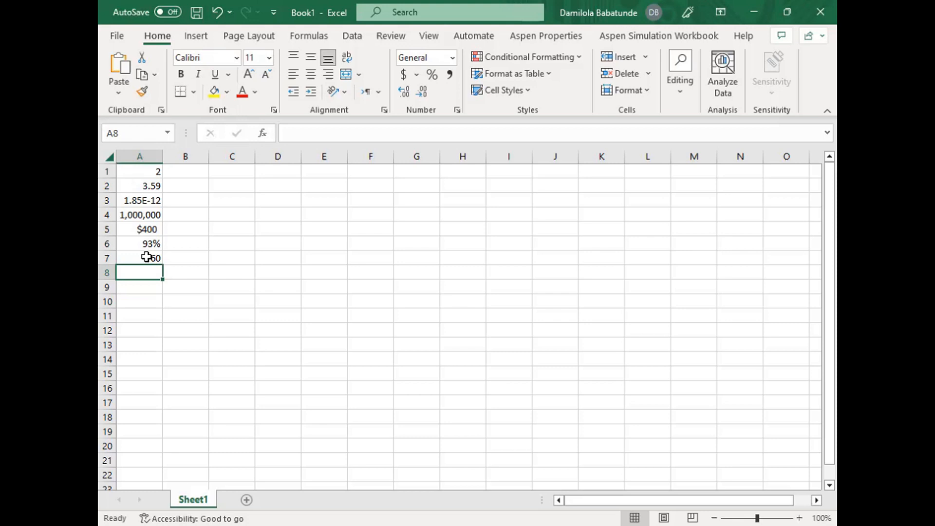
Step: Enter 5120000, 1 and 1500 in cells A10 to A12
click(156, 301)
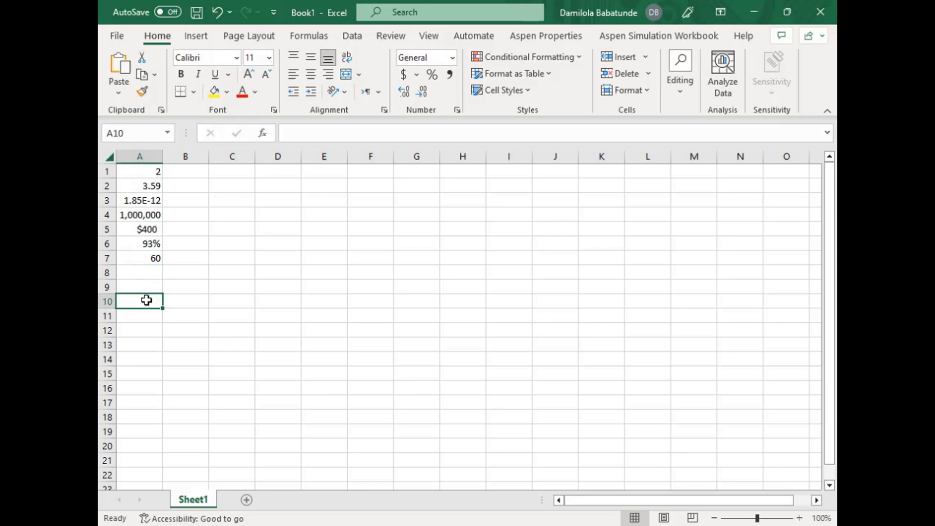
text(51200)
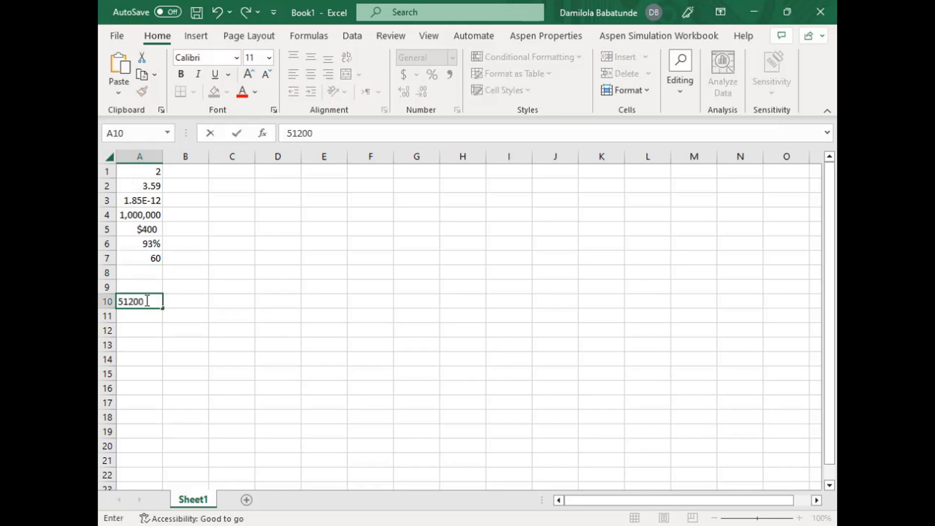
text(00)
click(130, 315)
text(1)
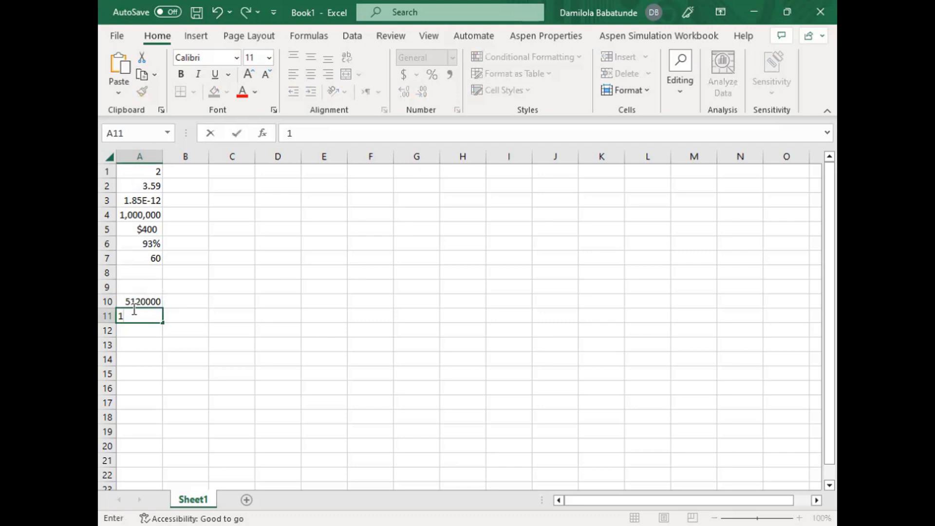
click(135, 326)
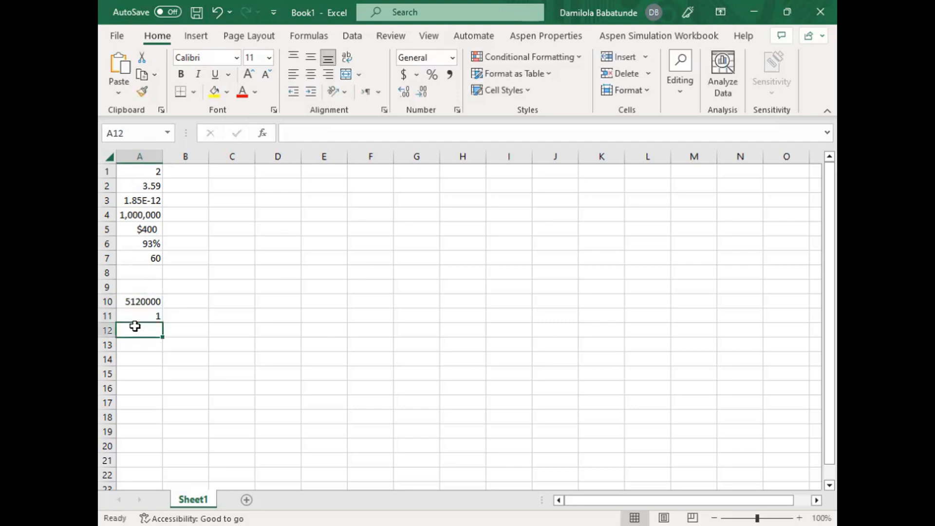
text(1500)
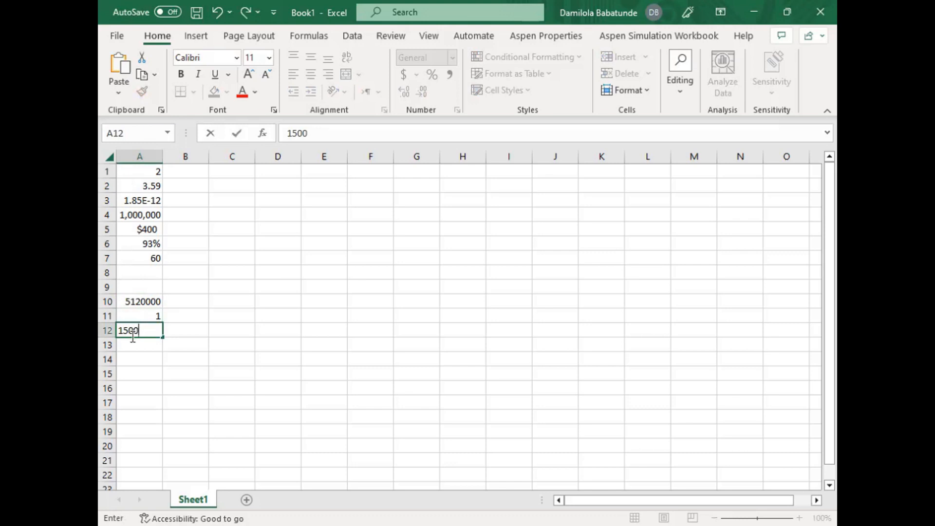
Step: Open the number format settings for cells A10 to A12 and choose the Number category
click(136, 302)
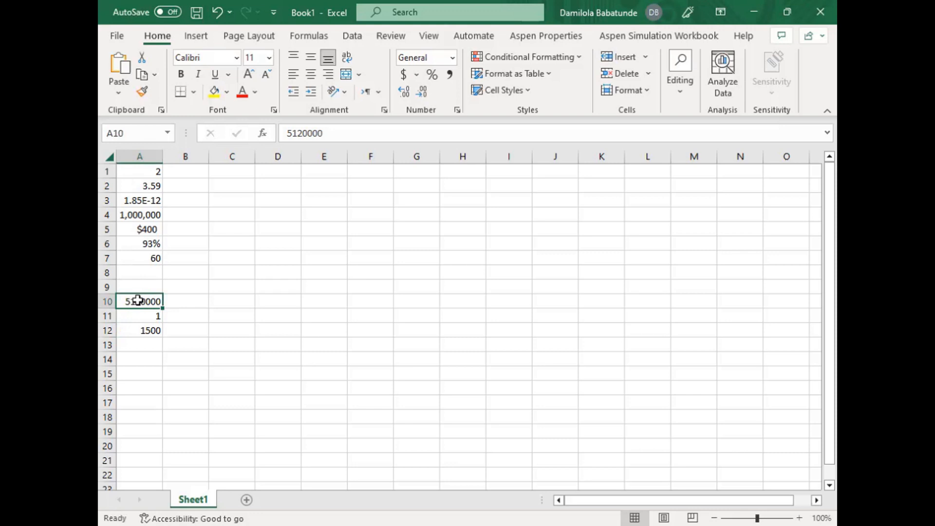
key(shift+Down)
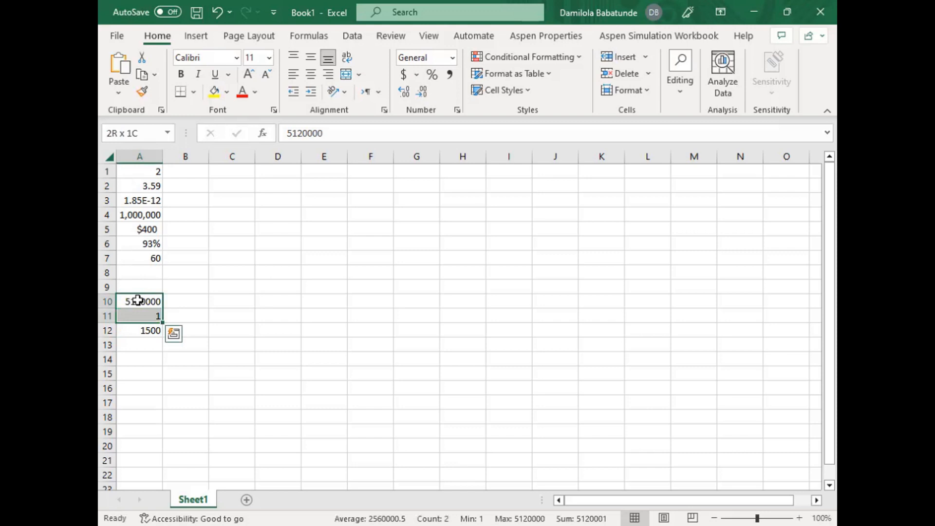
key(shift+Down)
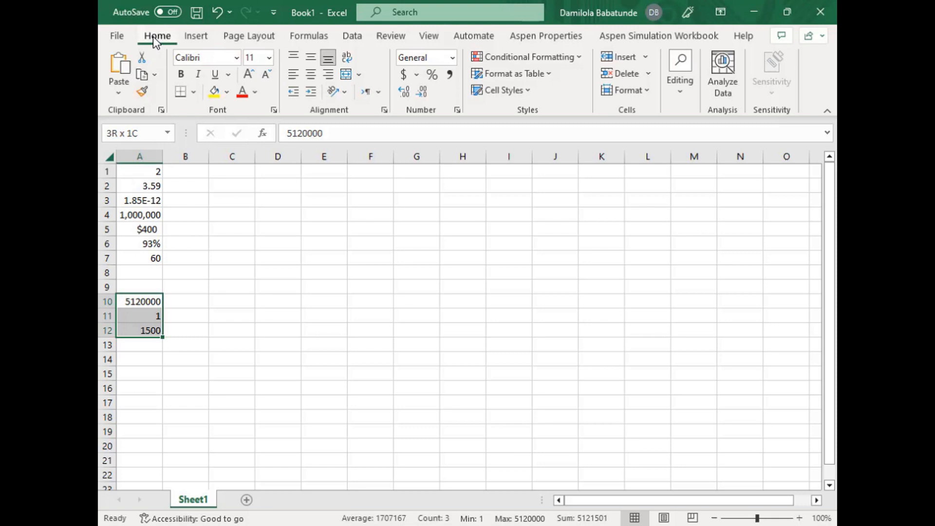
click(457, 110)
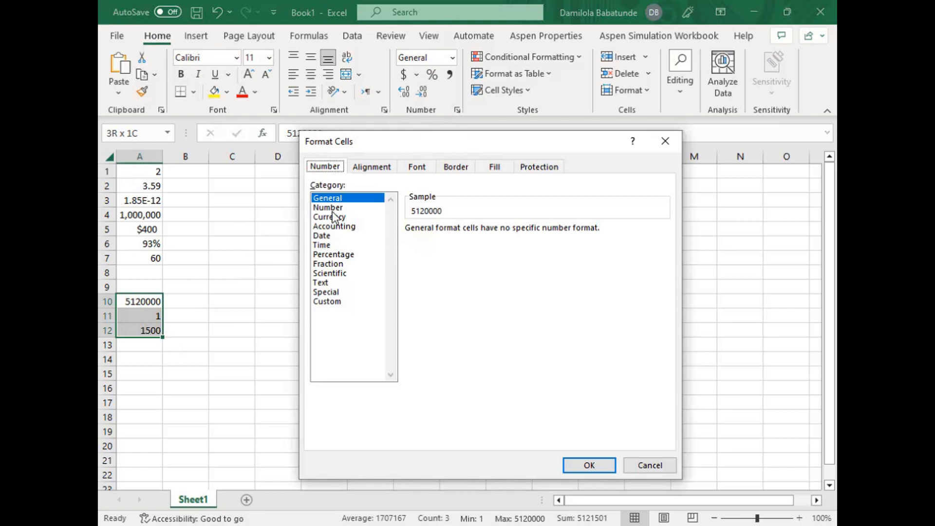
click(332, 209)
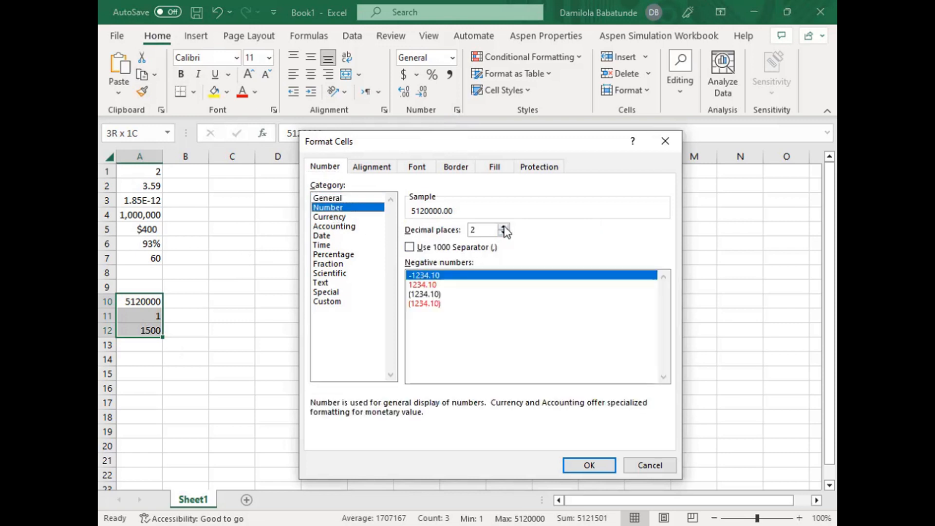
Step: Increase the decimal places for the selected cells' Number format to 7
click(503, 227)
click(503, 227)
click(503, 227)
click(503, 227)
click(503, 227)
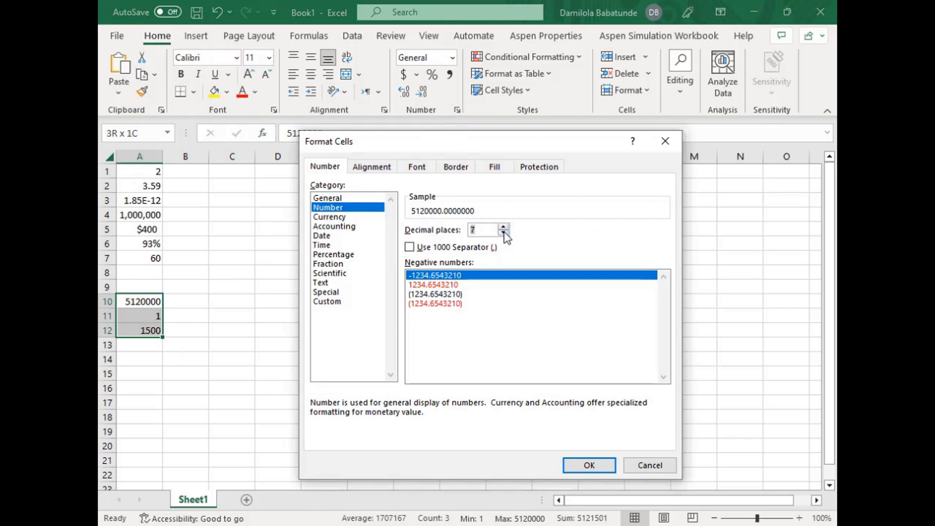
Step: Reduce the decimal places for the selected cells' Number format to 1
click(503, 233)
click(503, 232)
click(504, 233)
click(504, 233)
click(504, 232)
click(504, 233)
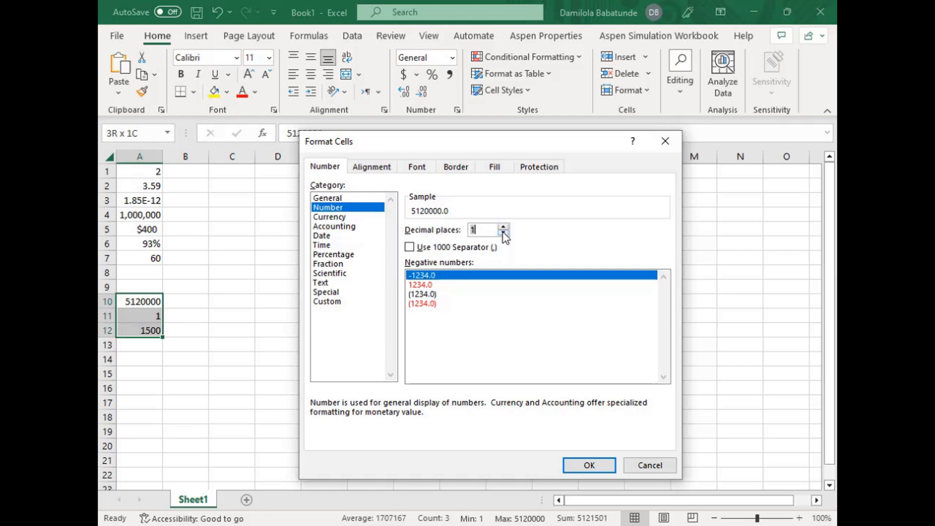